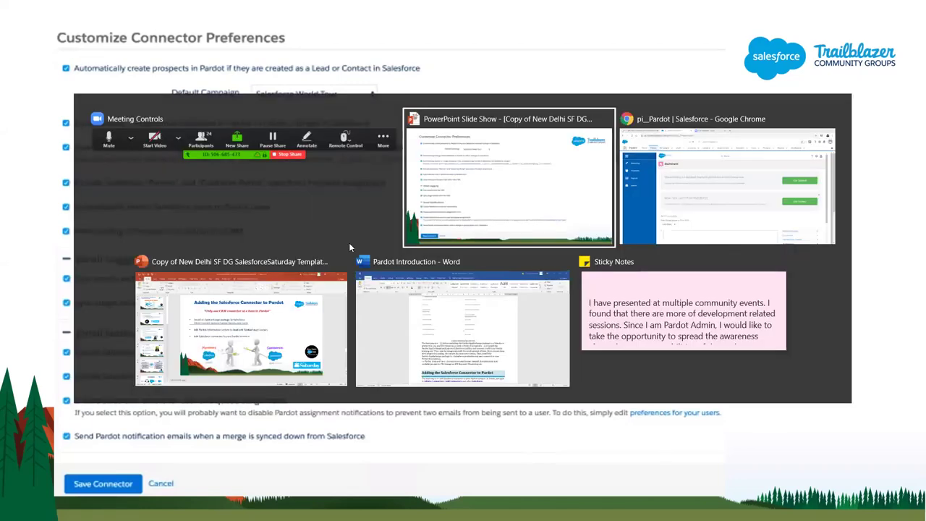
# Step: Switch to the Pardot page in Chrome and look over the apps offered by the App Launcher
pyautogui.hotkey('alt', 'Tab')
pyautogui.click(671, 201)
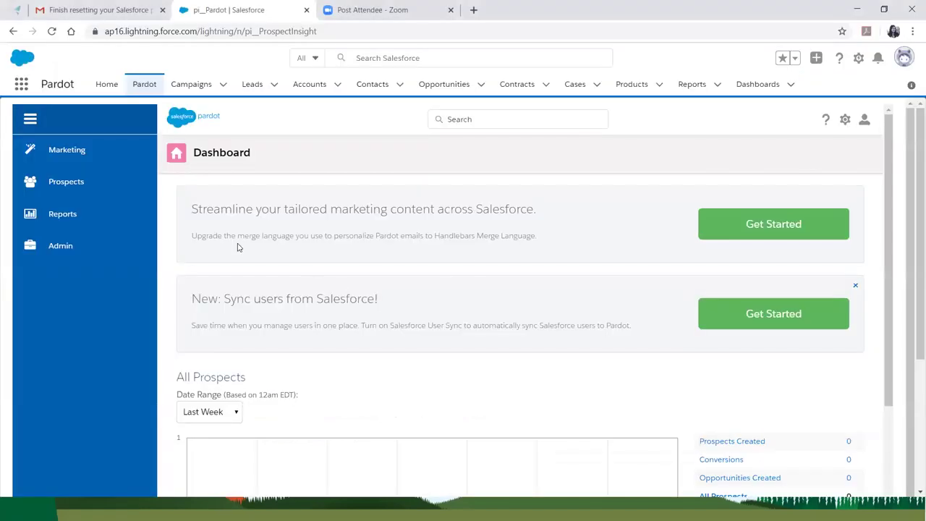
pyautogui.moveTo(116, 222)
pyautogui.click(21, 85)
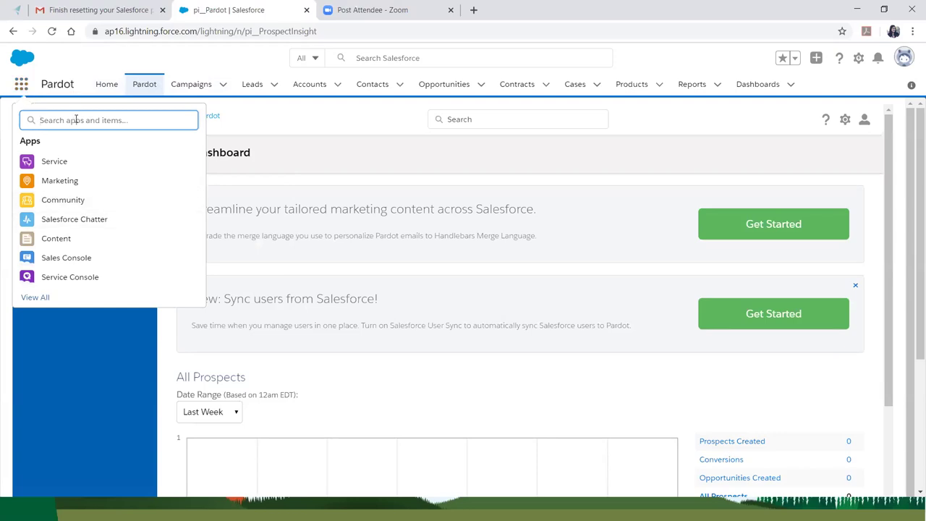
pyautogui.click(336, 126)
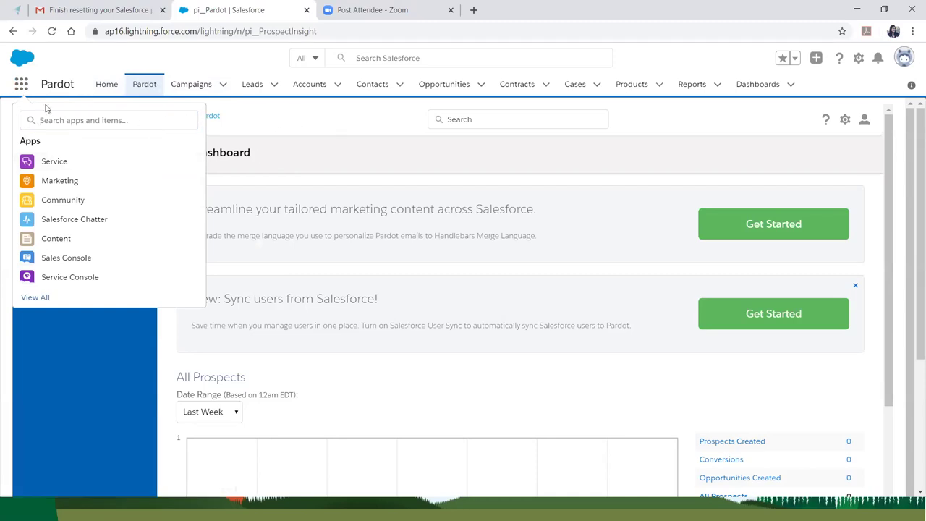
pyautogui.click(21, 84)
# Step: Examine Pardot's Marketing features, including Automation, Content, Forms, Landing Pages, Search Marketing and Segmentation
pyautogui.moveTo(68, 154)
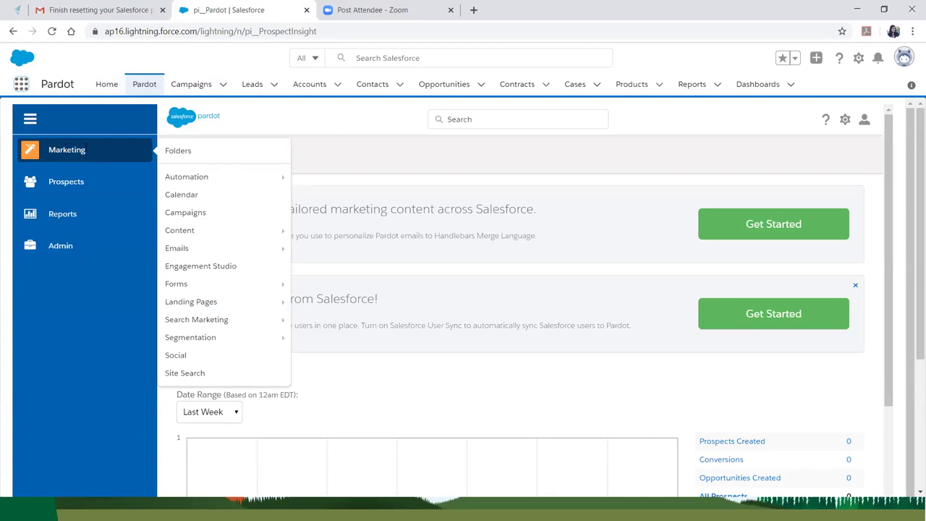
pyautogui.moveTo(189, 173)
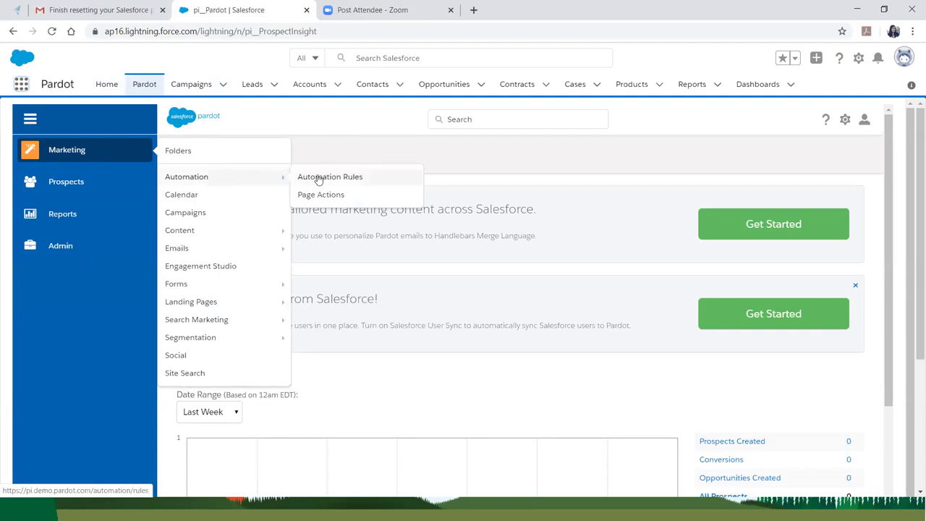
pyautogui.click(329, 195)
pyautogui.moveTo(154, 150)
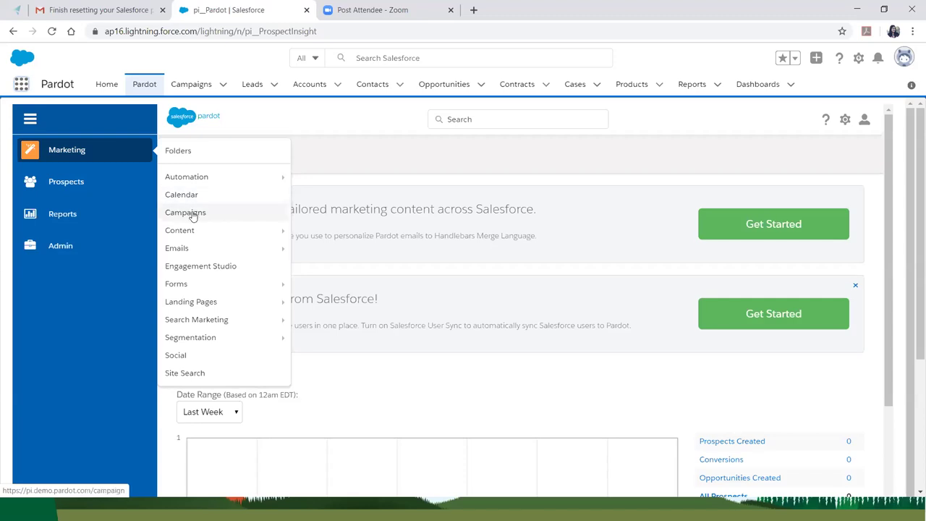
pyautogui.moveTo(188, 229)
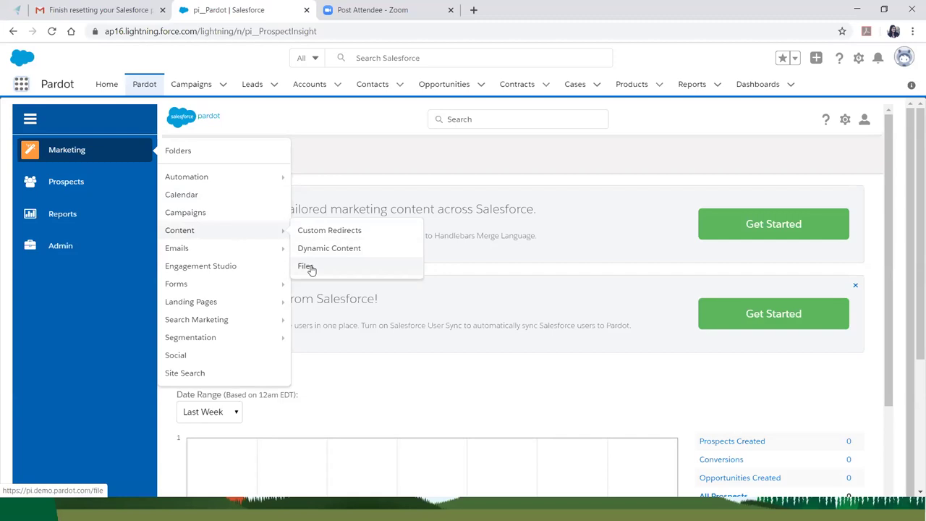
pyautogui.moveTo(229, 258)
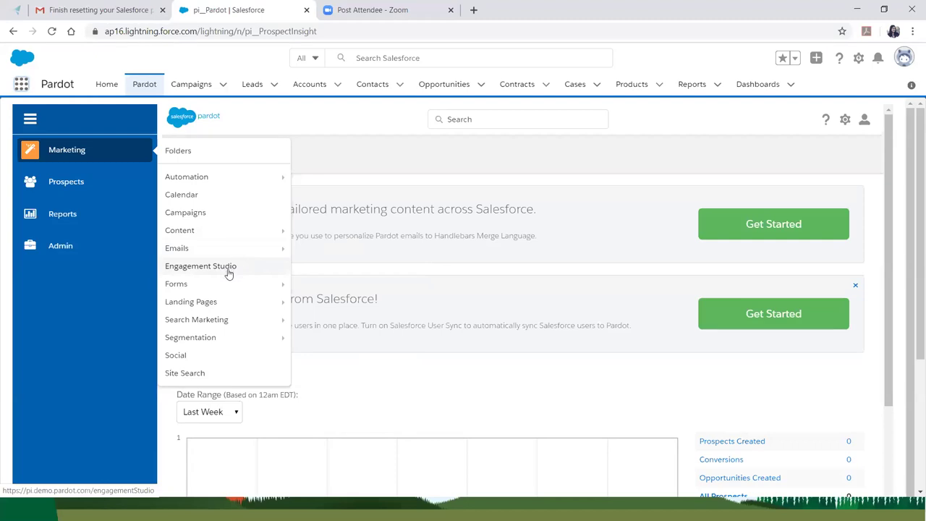
pyautogui.moveTo(228, 280)
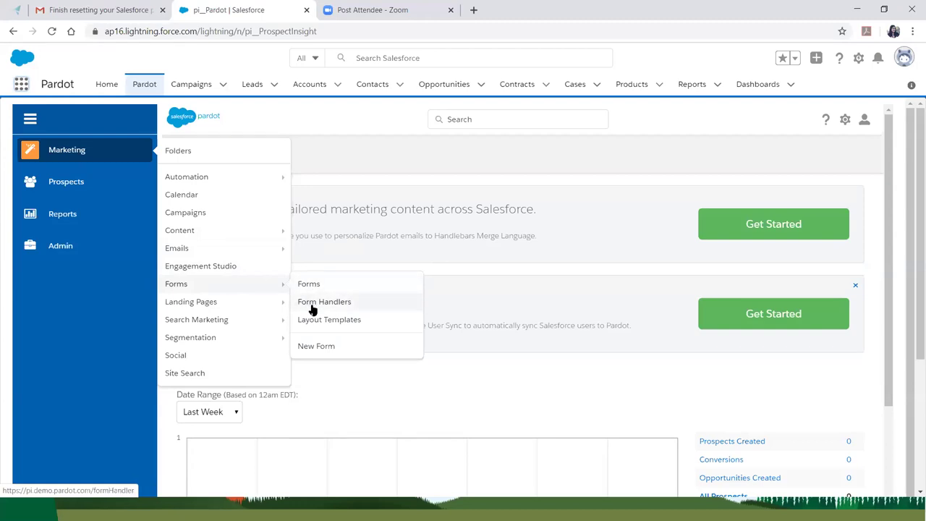
pyautogui.moveTo(261, 302)
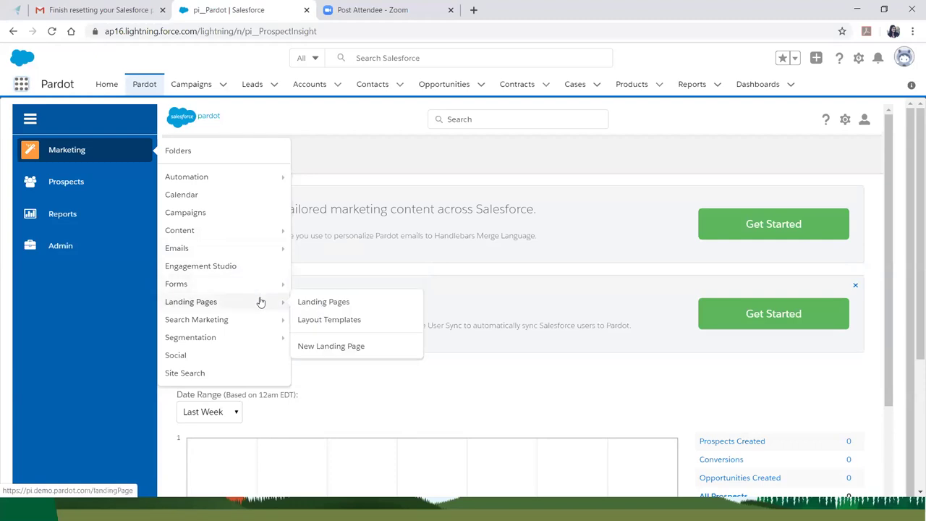
pyautogui.moveTo(254, 321)
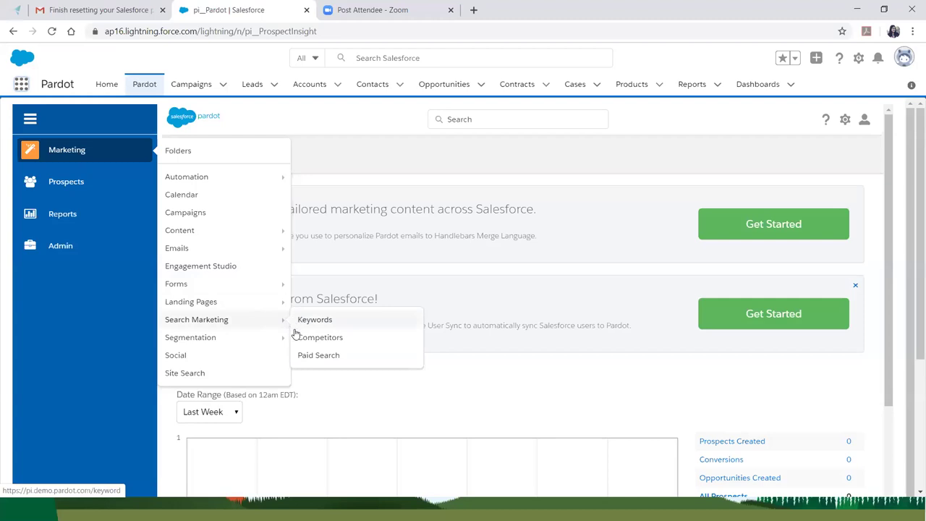
pyautogui.moveTo(225, 343)
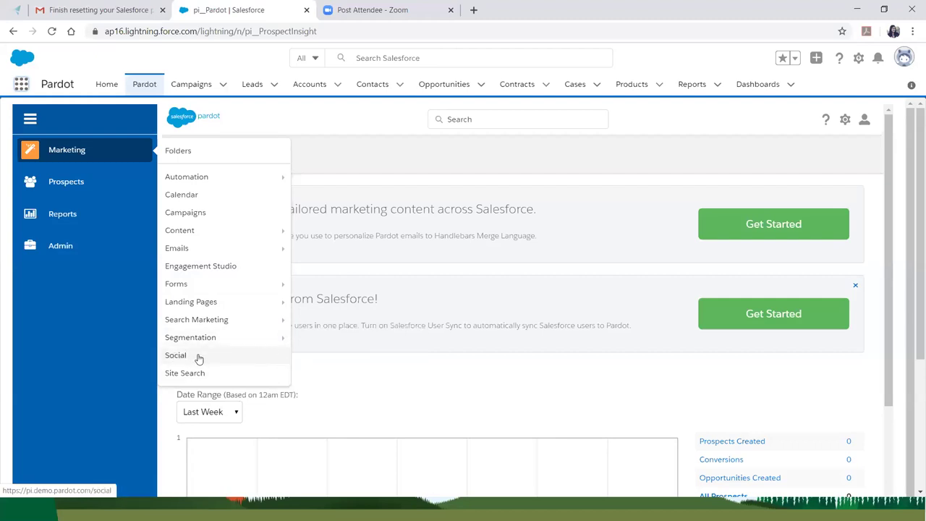
# Step: Open the Prospect List and review its activity, time range and prospect view filter choices
pyautogui.moveTo(96, 186)
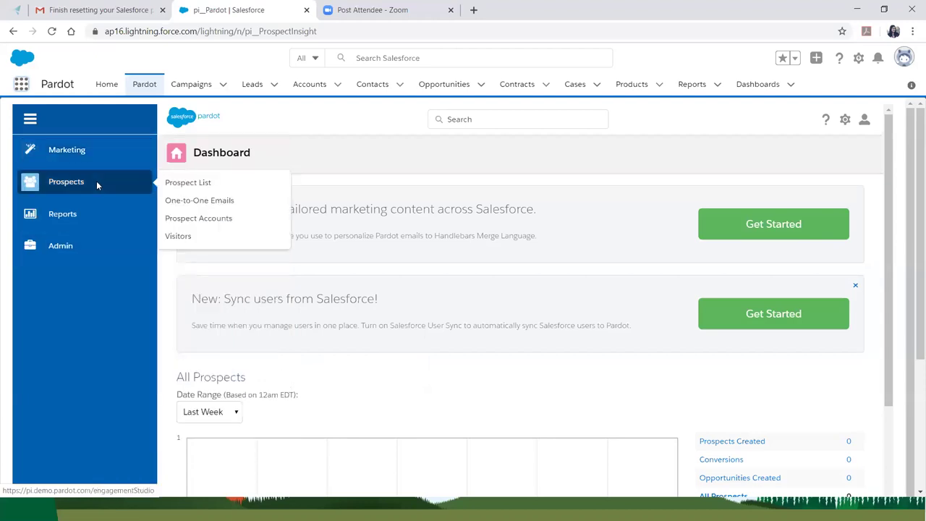
pyautogui.click(182, 185)
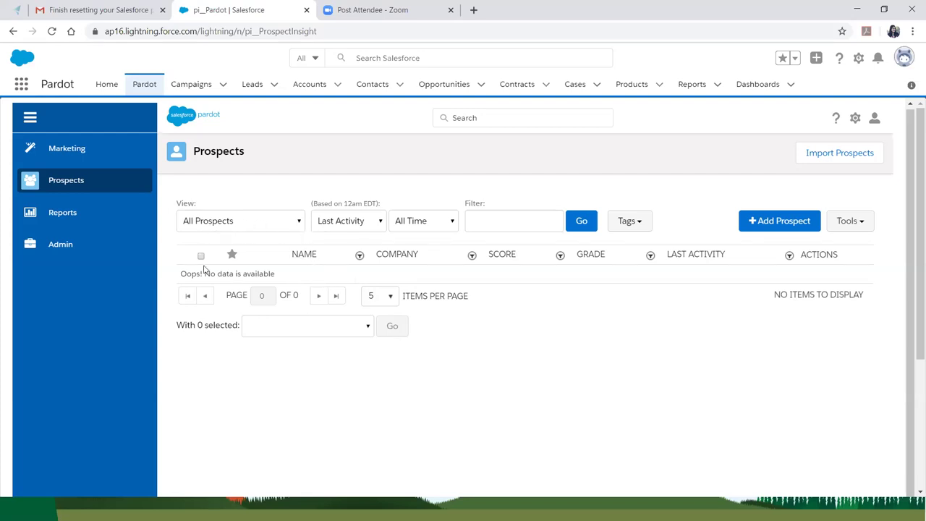
pyautogui.click(352, 223)
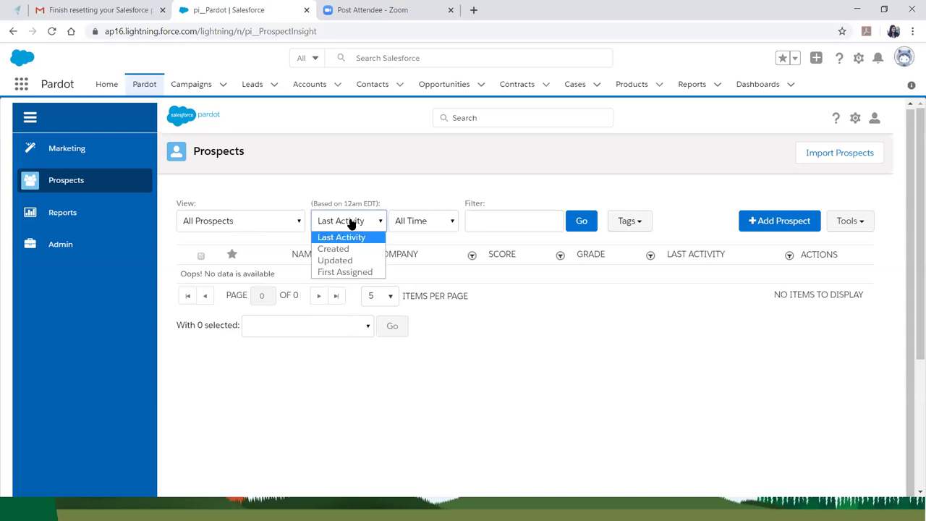
pyautogui.click(420, 228)
pyautogui.click(421, 229)
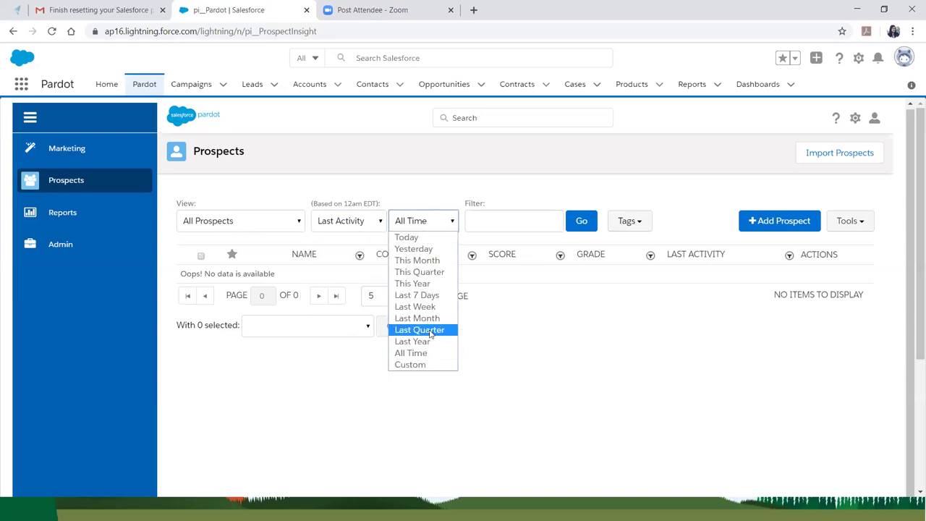
pyautogui.click(272, 222)
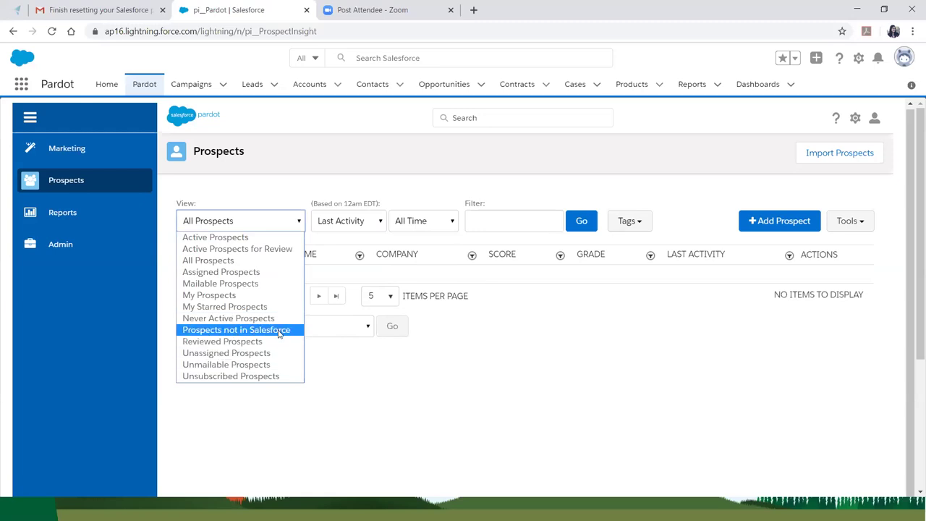
# Step: Examine the available report types, including Connected Apps, Lifecycle, Marketing Assets and Opportunities
pyautogui.click(93, 209)
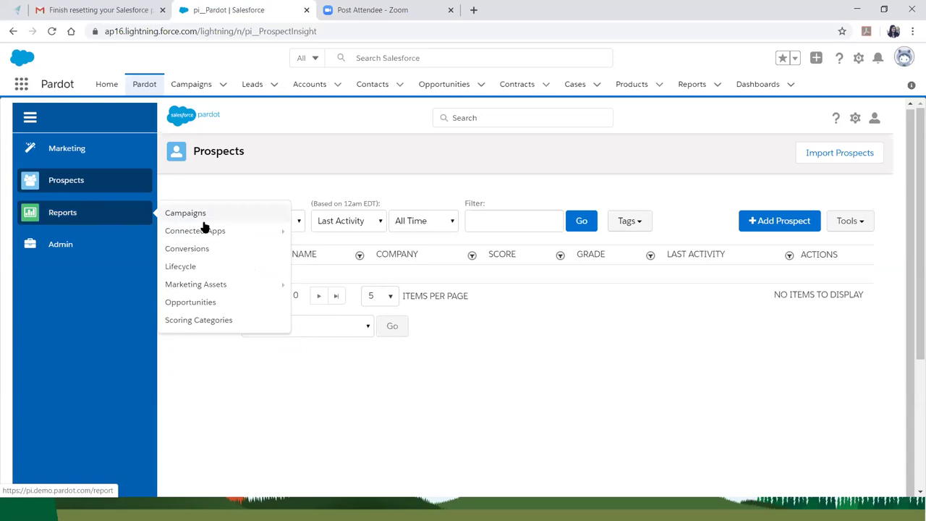
pyautogui.moveTo(204, 232)
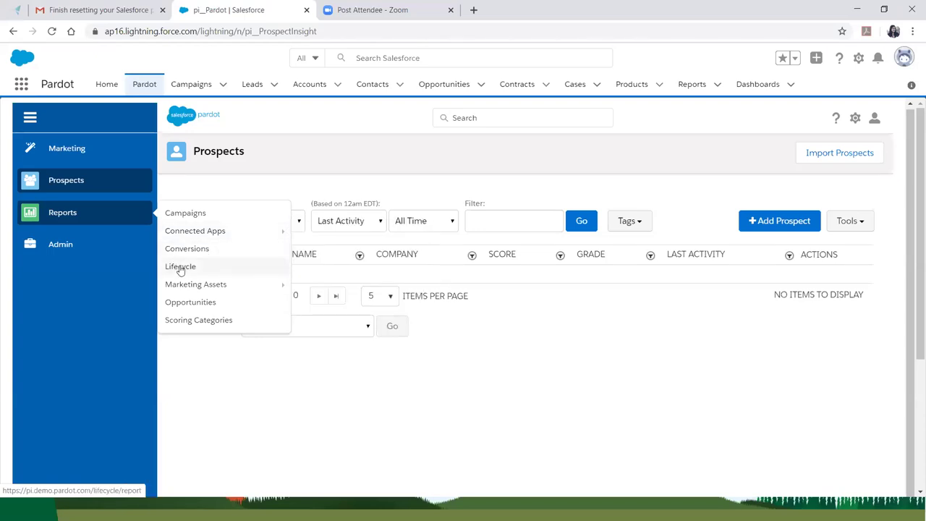
pyautogui.moveTo(179, 288)
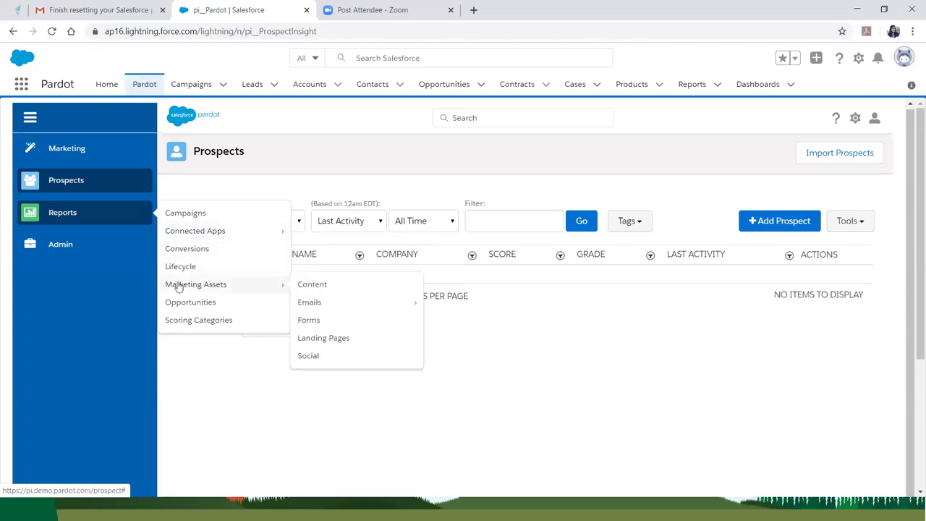
pyautogui.moveTo(311, 301)
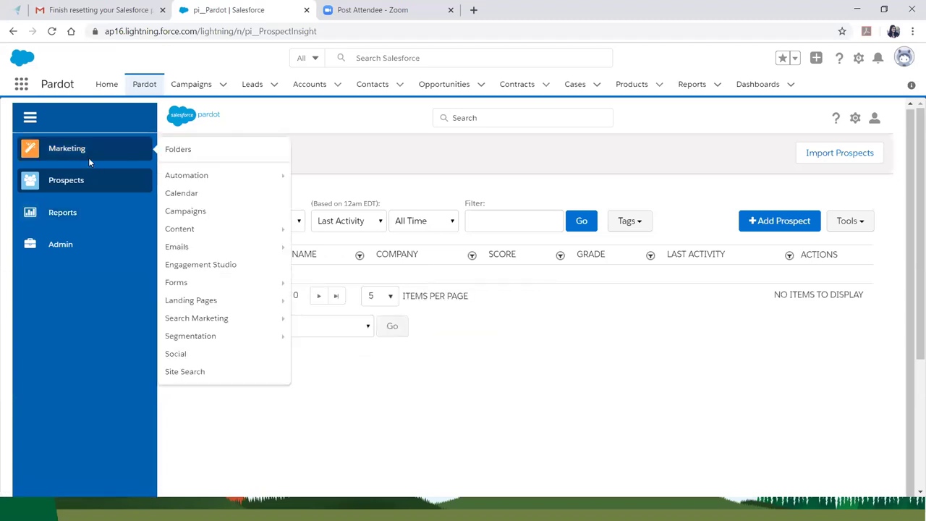
pyautogui.moveTo(115, 206)
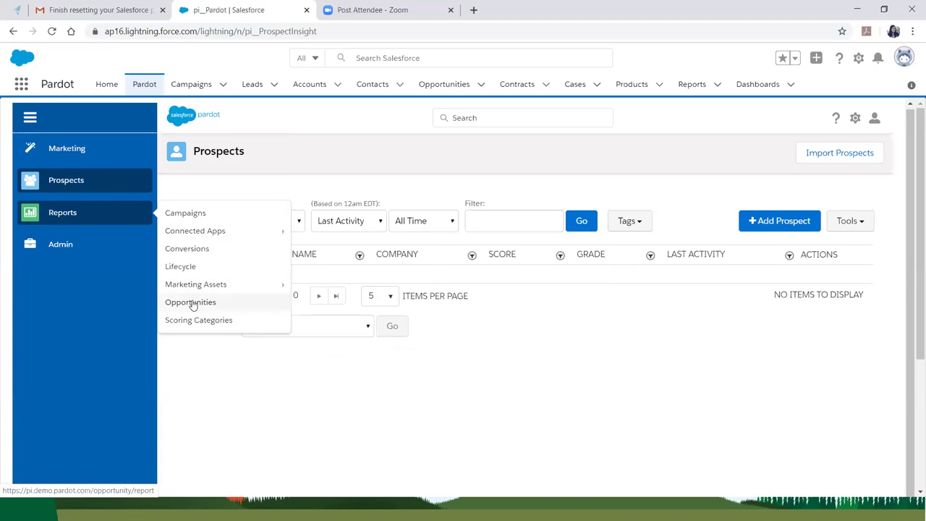
# Step: Review the Automation Settings choices under Admin and open the Connectors page
pyautogui.moveTo(69, 244)
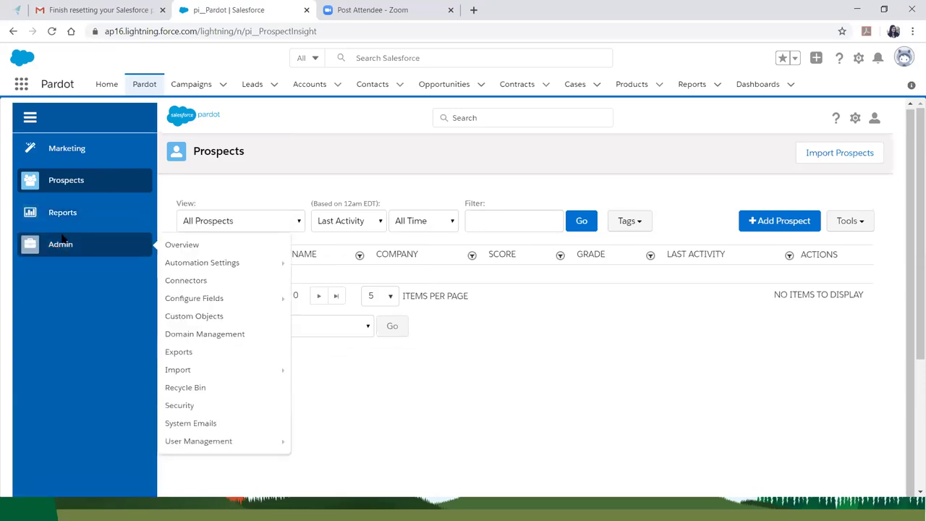
pyautogui.moveTo(210, 268)
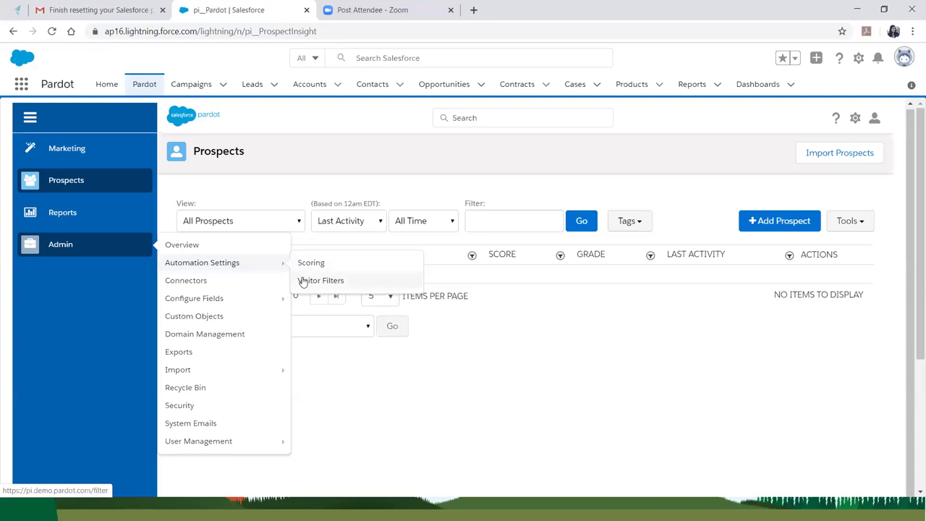
pyautogui.click(180, 283)
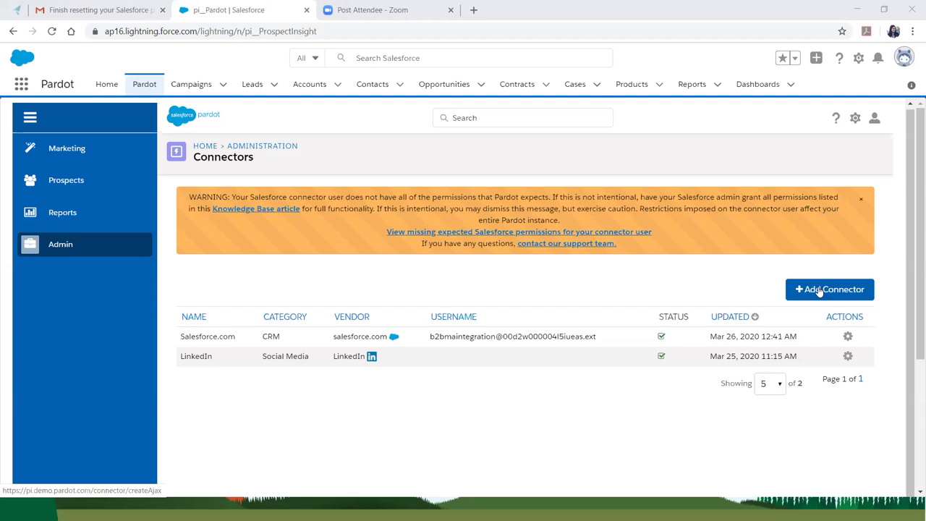
# Step: Examine the other Admin options, from Configure Fields and Exports to Import, Security and User Management
pyautogui.moveTo(41, 244)
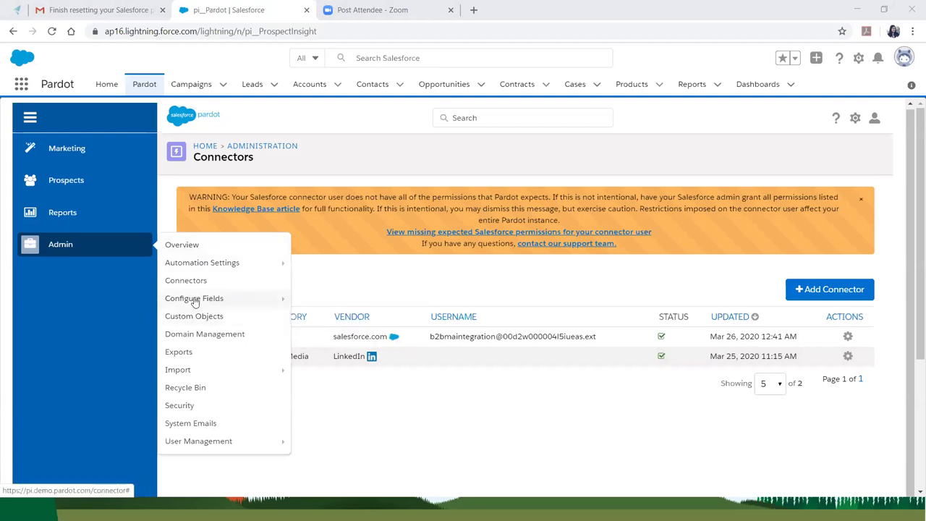
pyautogui.moveTo(194, 304)
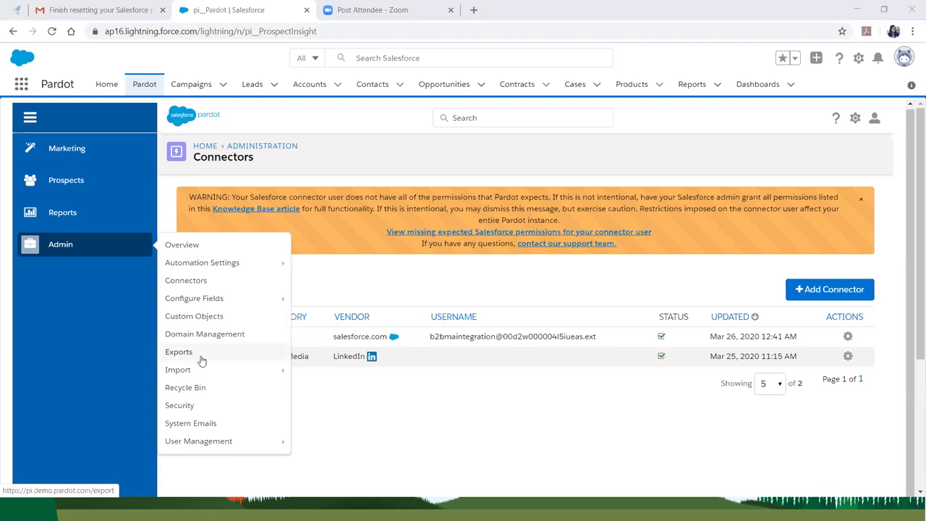
pyautogui.moveTo(204, 372)
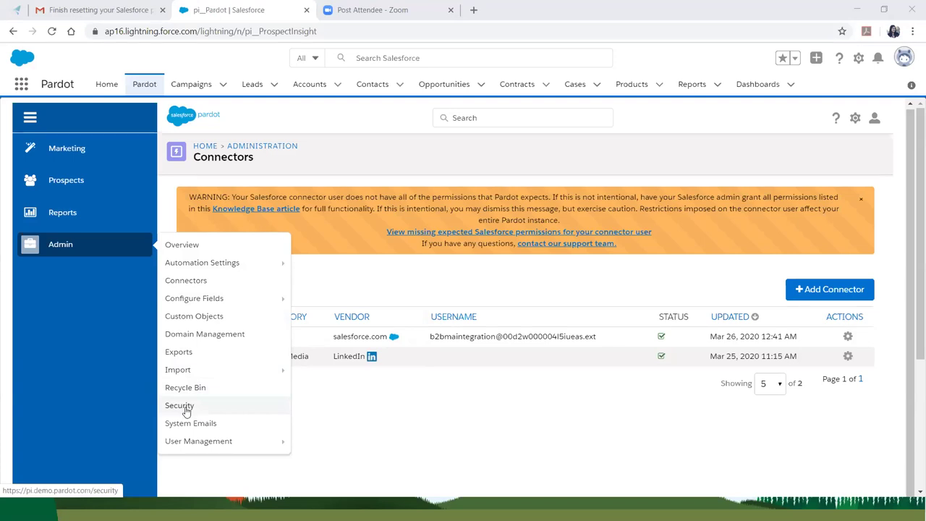
pyautogui.moveTo(222, 441)
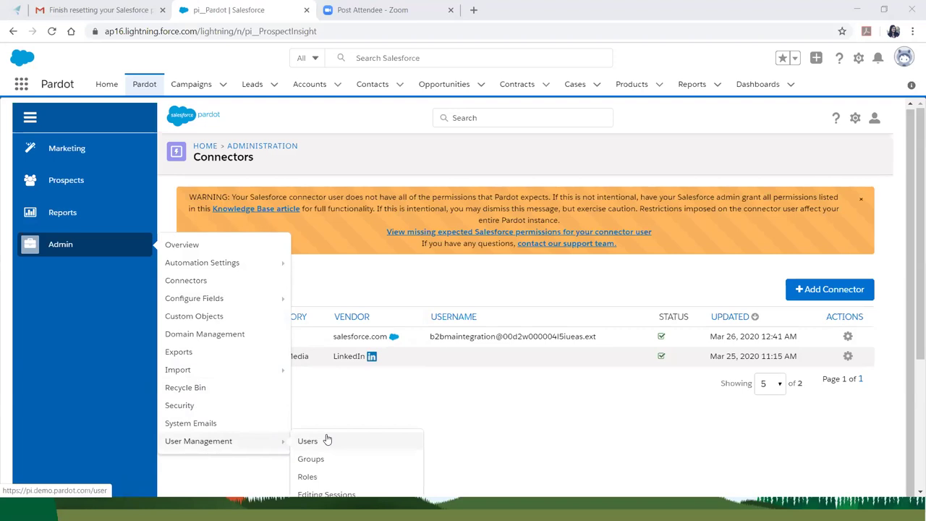
pyautogui.scroll(-2, 327, 439)
pyautogui.moveTo(72, 123)
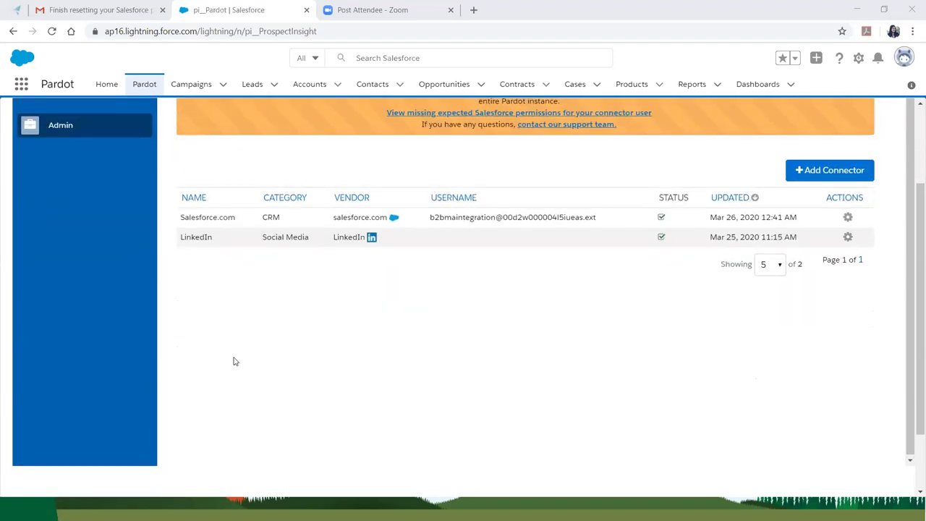
pyautogui.scroll(2, 287, 316)
# Step: Open the Pardot account settings page and review the account information and the product and service notifications
pyautogui.moveTo(874, 120)
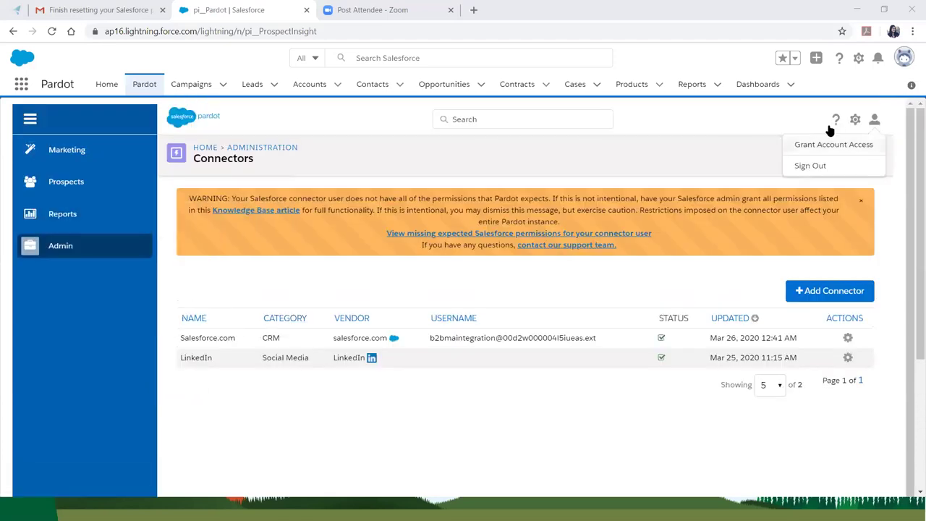
pyautogui.click(766, 147)
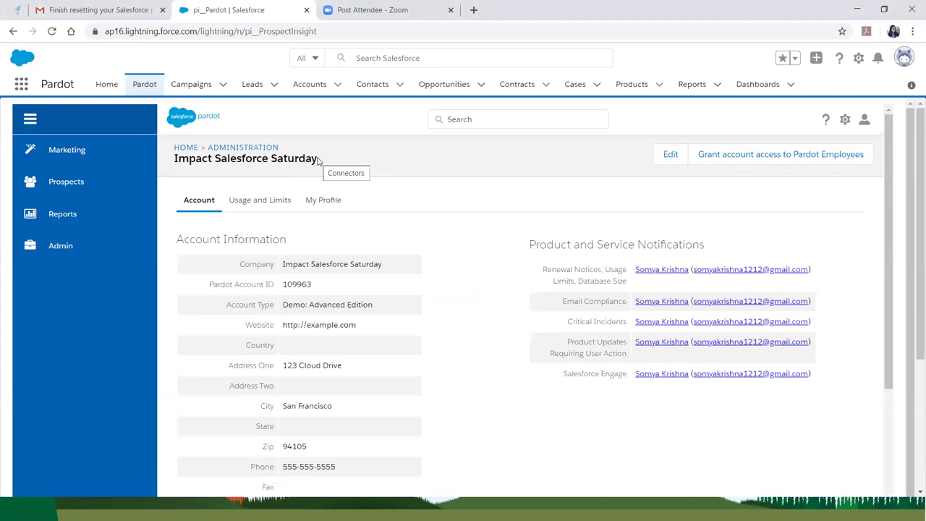
pyautogui.scroll(-2, 459, 240)
pyautogui.scroll(2, 454, 236)
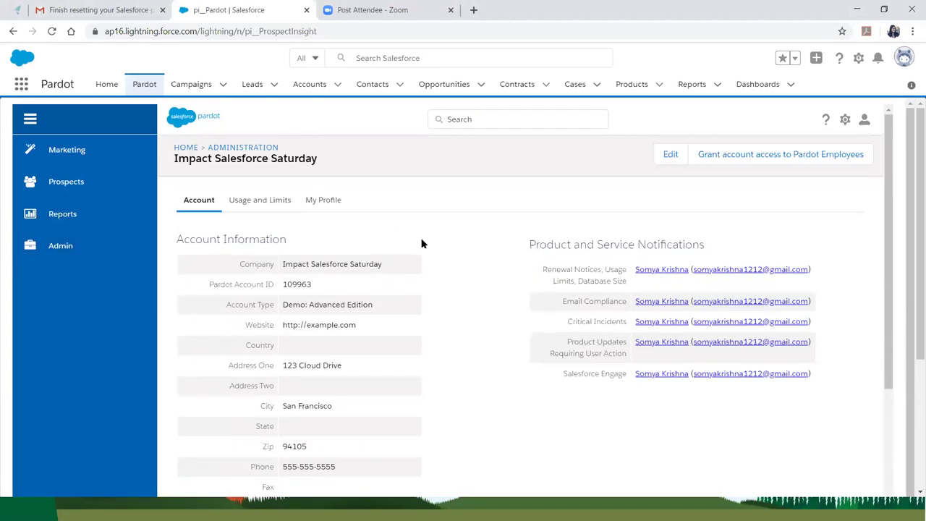
pyautogui.scroll(-5, 494, 343)
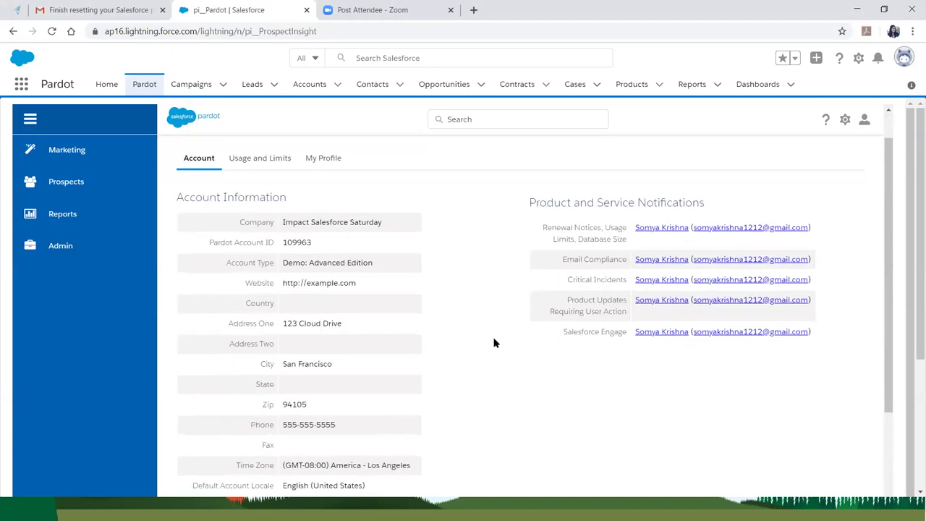
pyautogui.scroll(5, 499, 319)
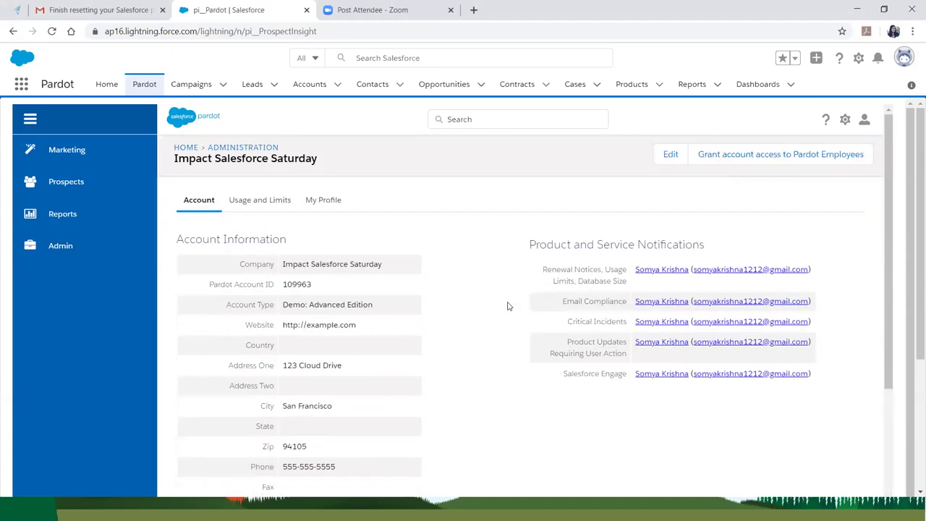
# Step: Open the account details for editing and review the fields, including session timeout, tracking cookie duration and notification contacts
pyautogui.click(669, 154)
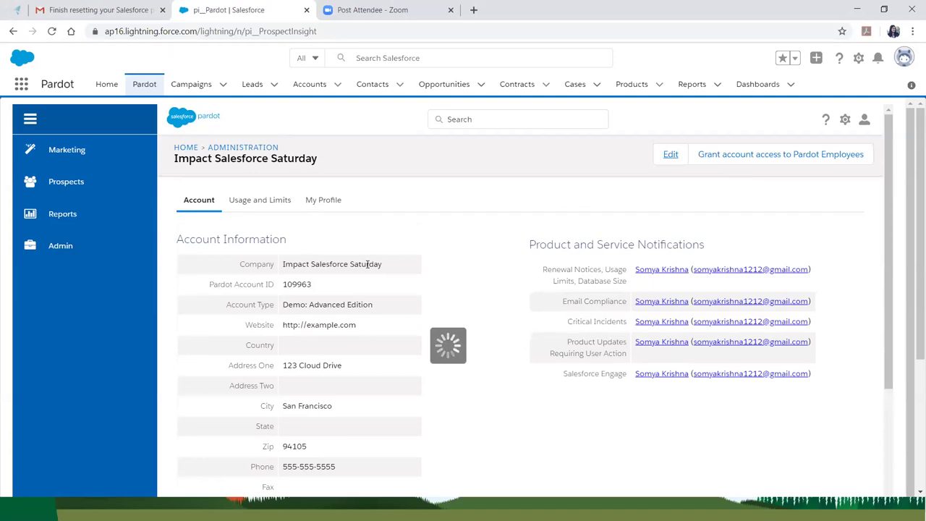
pyautogui.scroll(-1, 367, 264)
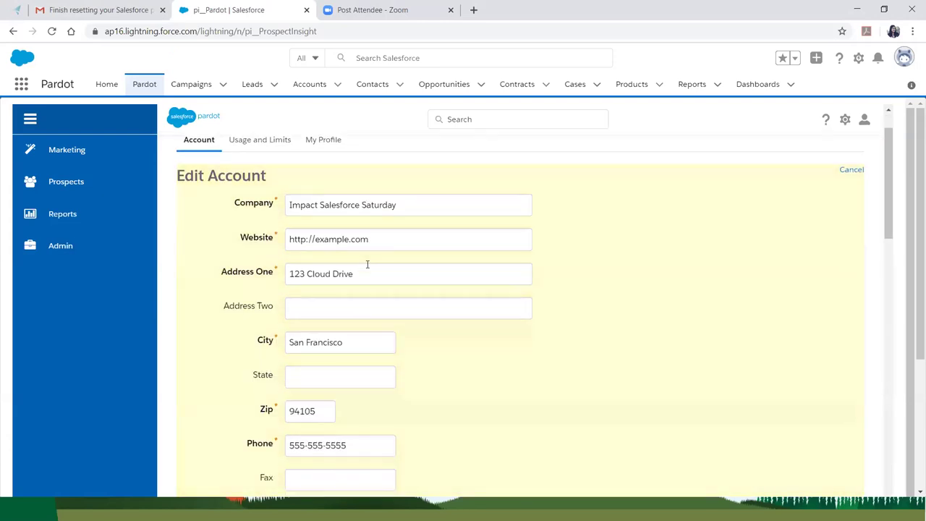
pyautogui.scroll(-12, 367, 265)
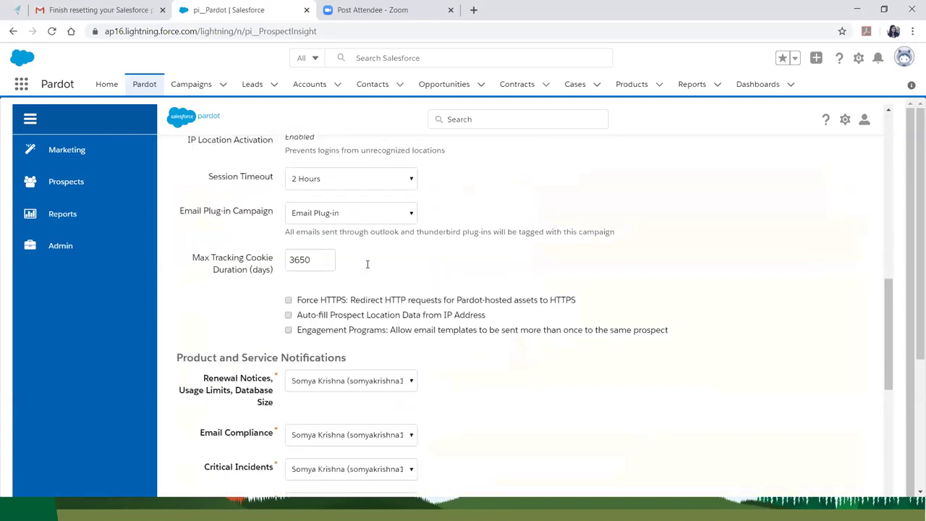
pyautogui.scroll(-5, 366, 265)
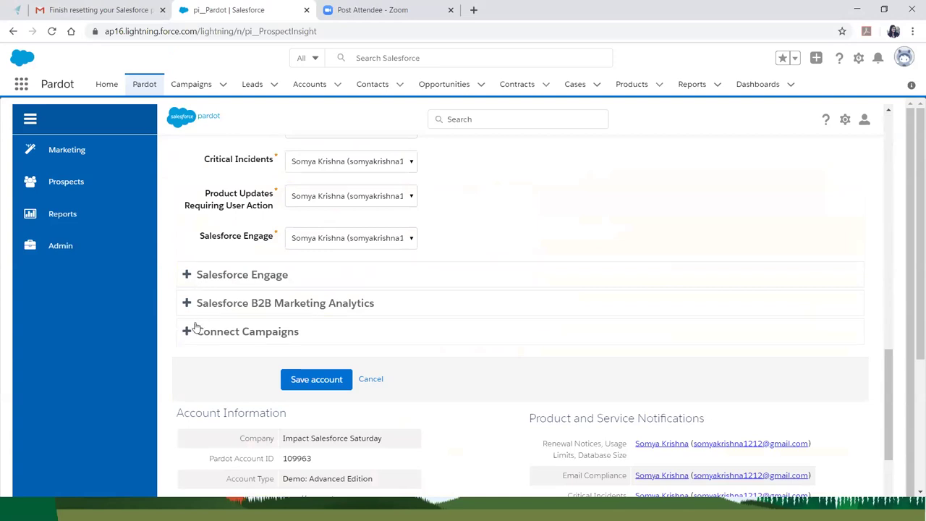
# Step: Expand and collapse the Salesforce Engage, Salesforce B2B Marketing Analytics and Connect Campaigns sections to examine their settings
pyautogui.click(187, 276)
pyautogui.click(187, 275)
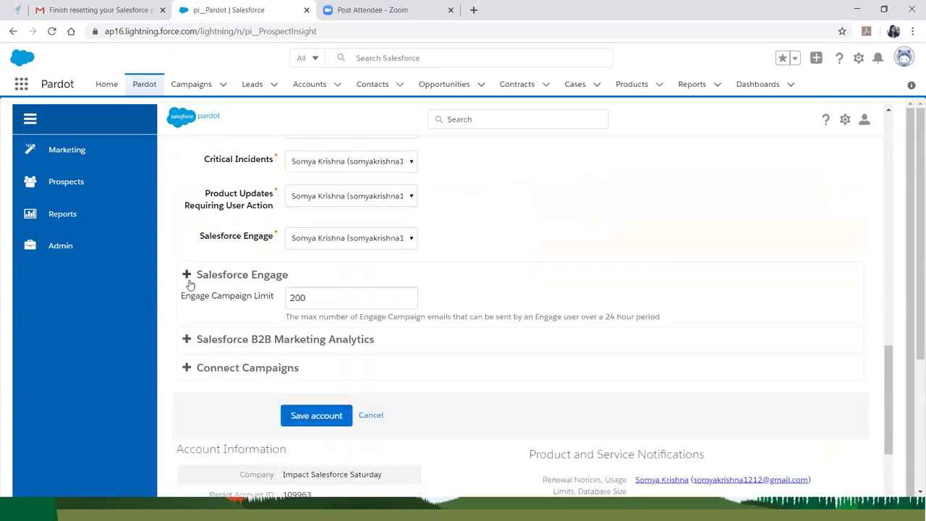
pyautogui.click(187, 304)
pyautogui.click(187, 304)
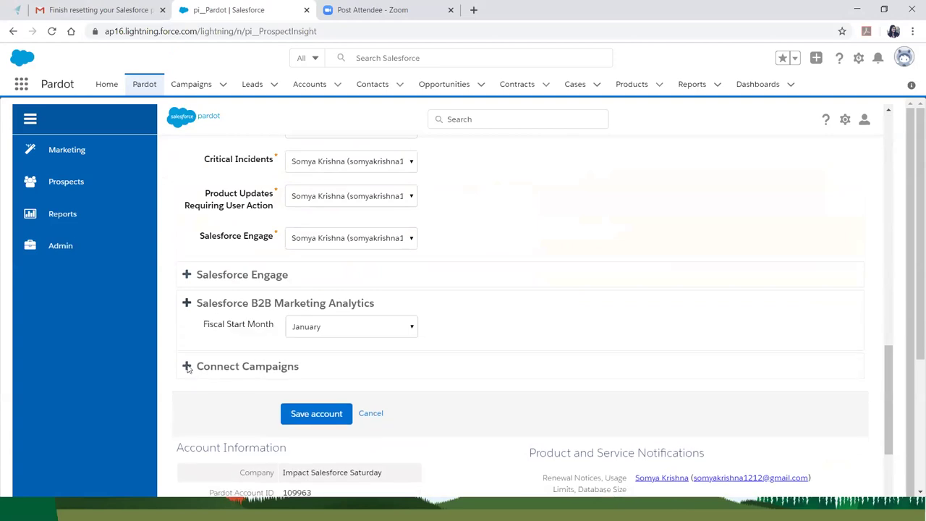
pyautogui.click(186, 332)
pyautogui.click(186, 332)
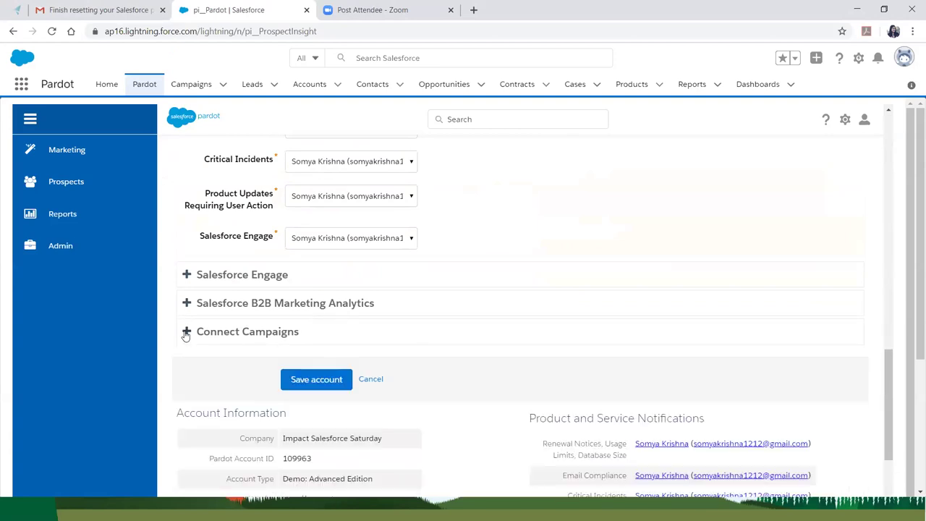
# Step: Return to the Pardot dashboard and examine the All Prospects chart with its date range options
pyautogui.scroll(-3, 182, 329)
pyautogui.scroll(4, 185, 329)
pyautogui.scroll(15, 185, 329)
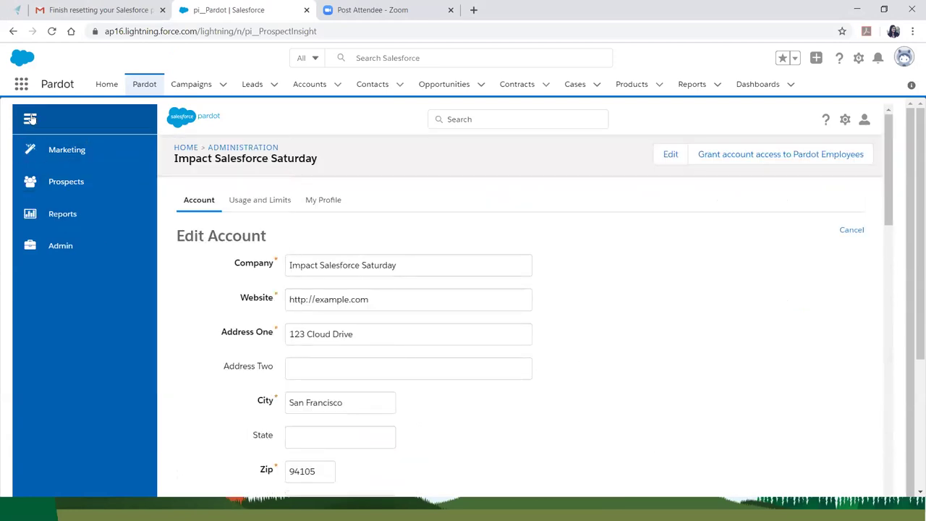
pyautogui.click(217, 121)
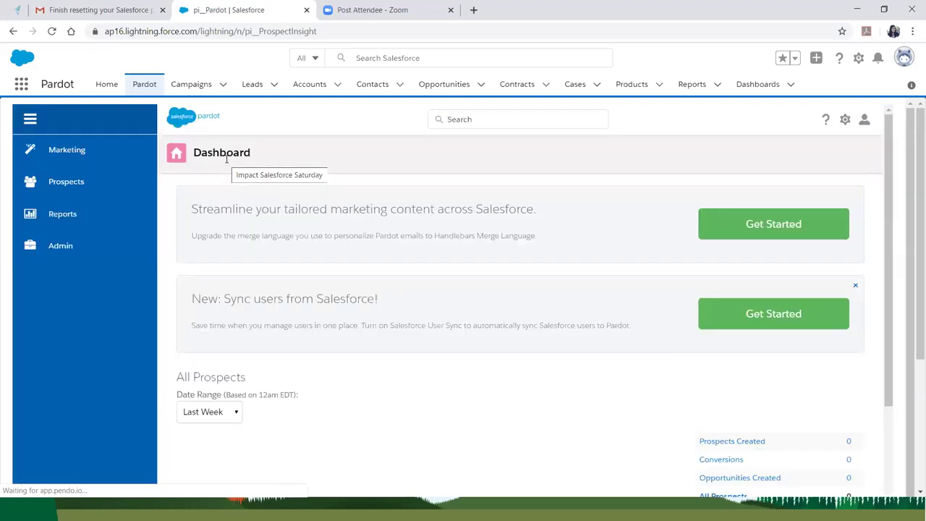
pyautogui.moveTo(108, 151)
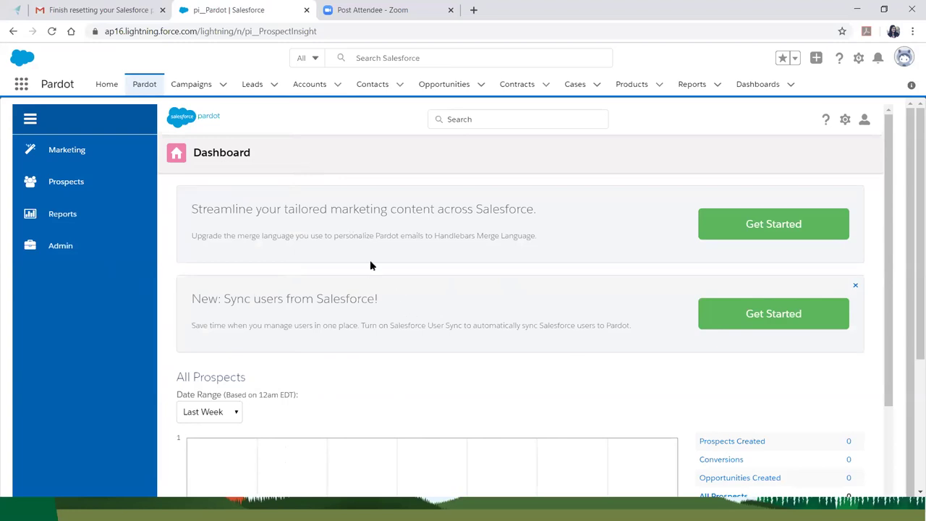
pyautogui.scroll(-4, 304, 281)
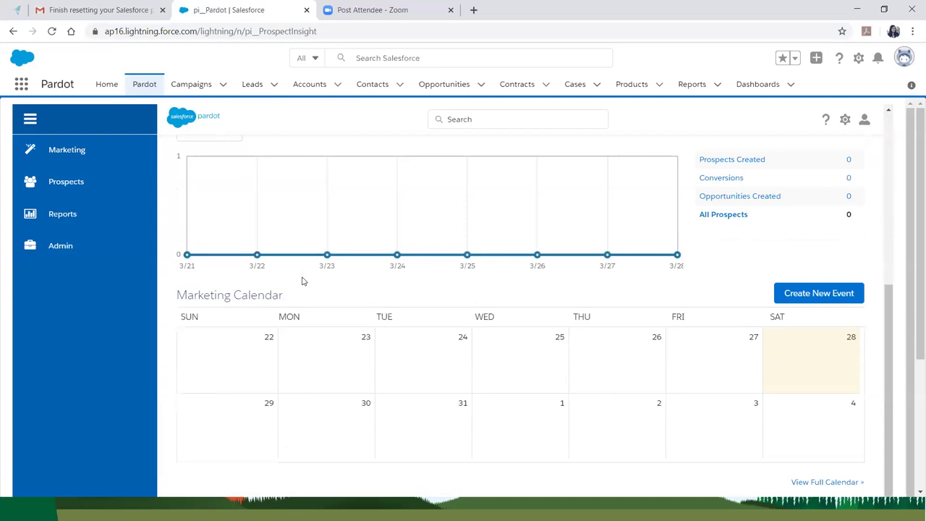
pyautogui.scroll(2, 213, 252)
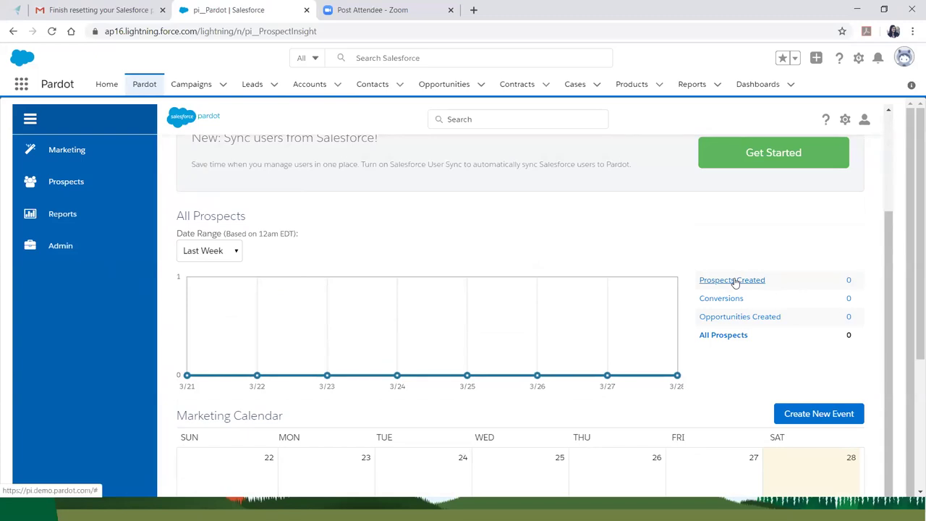
pyautogui.click(209, 255)
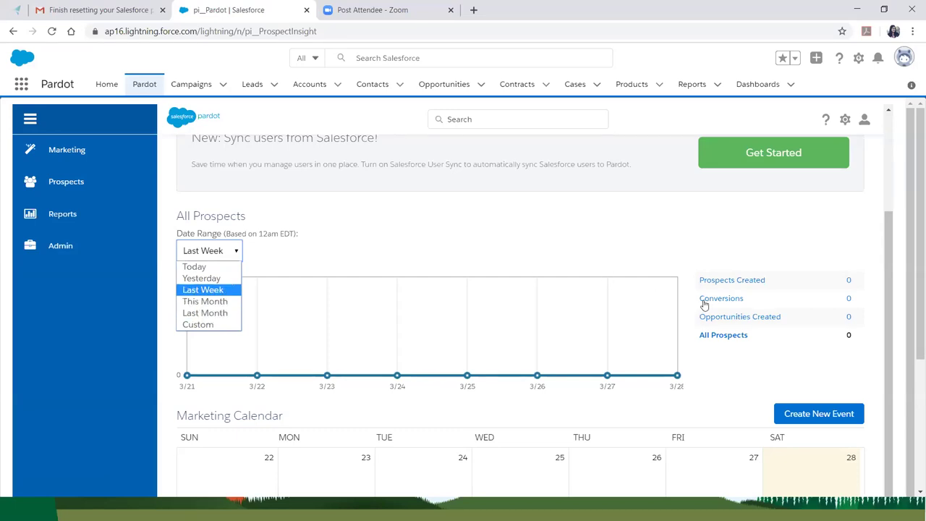
pyautogui.click(498, 234)
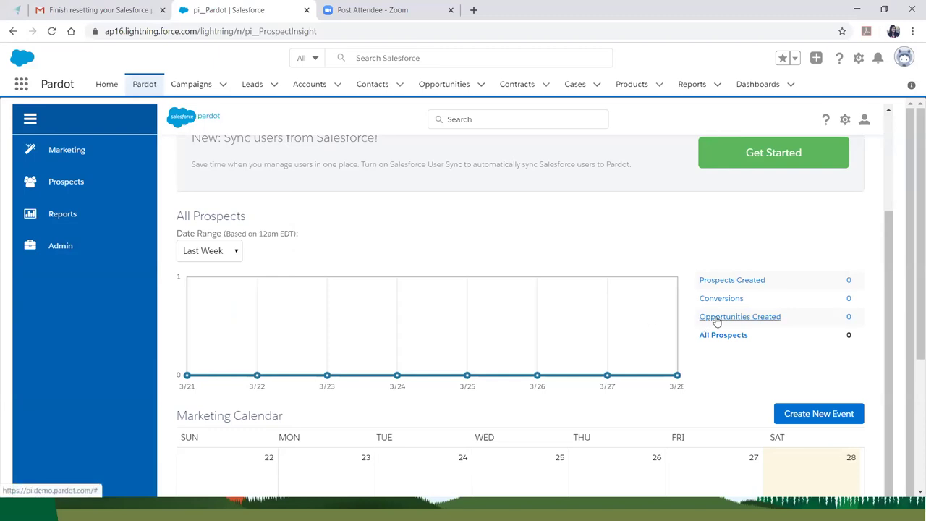
# Step: Examine the dashboard's Marketing Calendar, Active Prospects for Review and Identified Companies sections
pyautogui.scroll(-2, 416, 275)
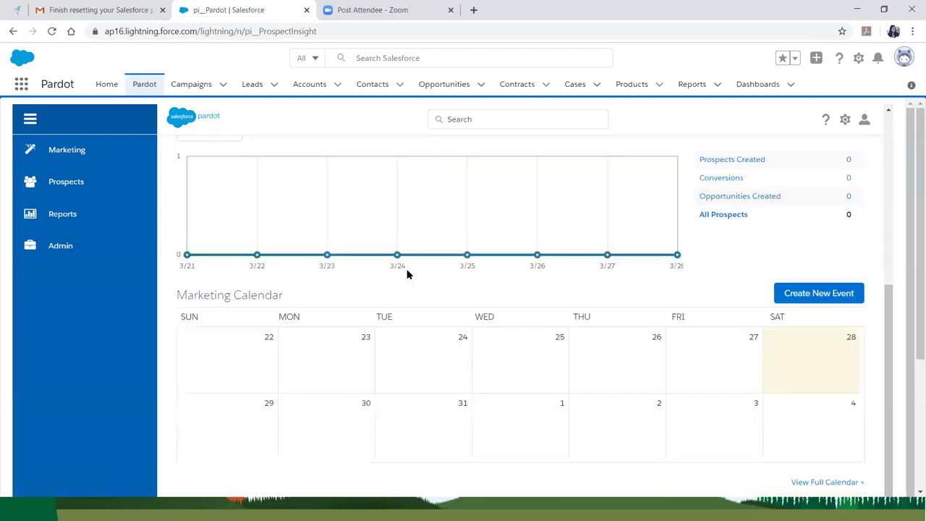
pyautogui.scroll(-2, 219, 315)
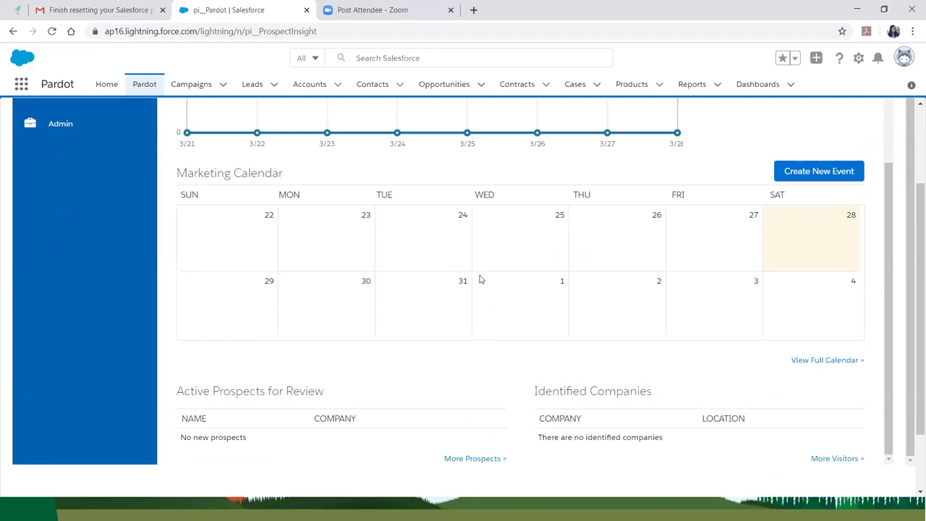
pyautogui.scroll(-2, 481, 279)
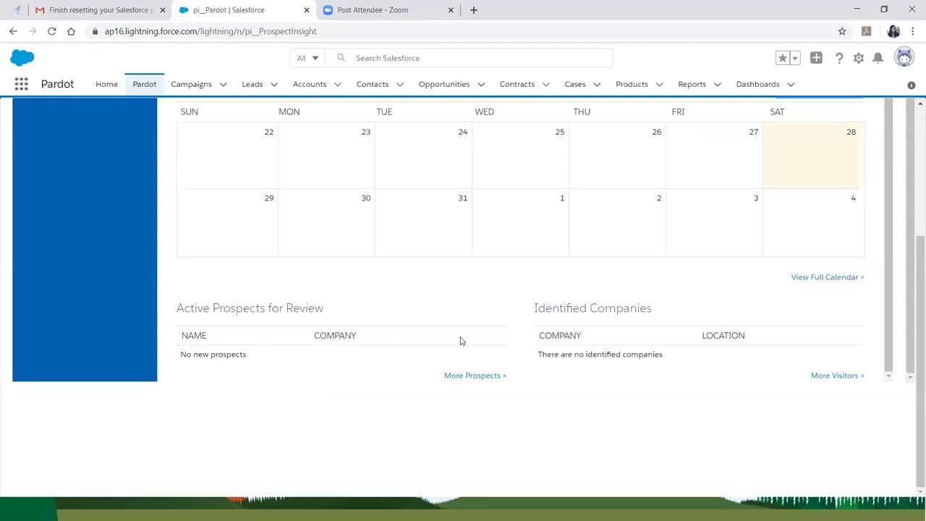
pyautogui.scroll(2, 410, 291)
pyautogui.scroll(2, 410, 291)
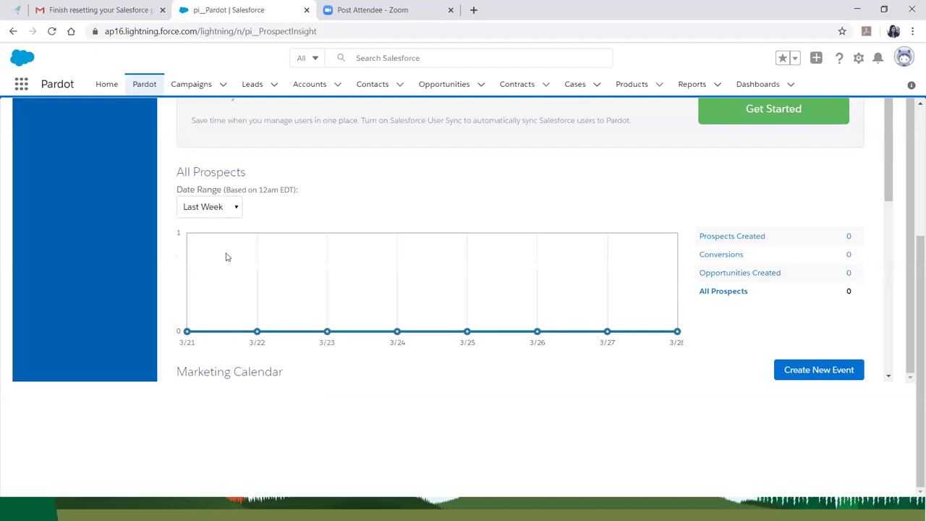
pyautogui.scroll(3, 442, 236)
pyautogui.moveTo(64, 145)
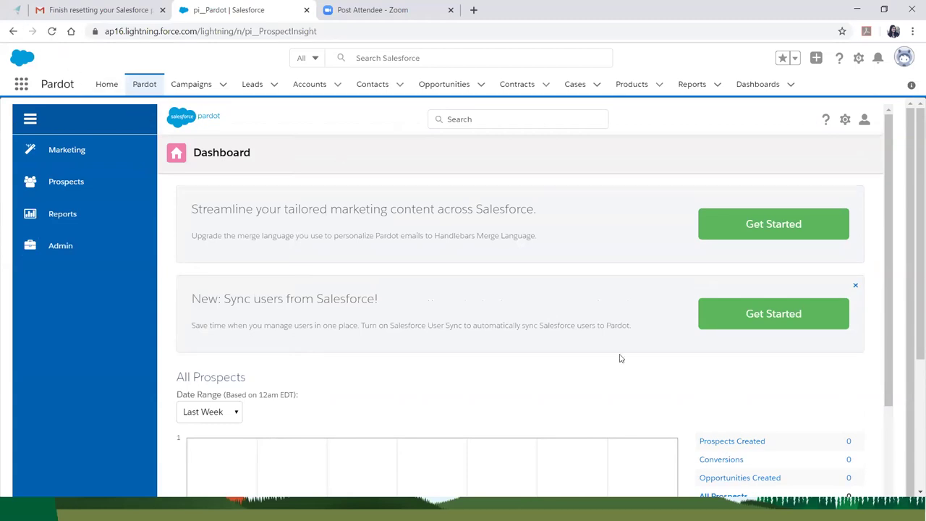
# Step: Switch to the PowerPoint presentation and show slide 16, Follow & Join New Delhi Salesforce DG
pyautogui.hotkey('alt', 'Tab')
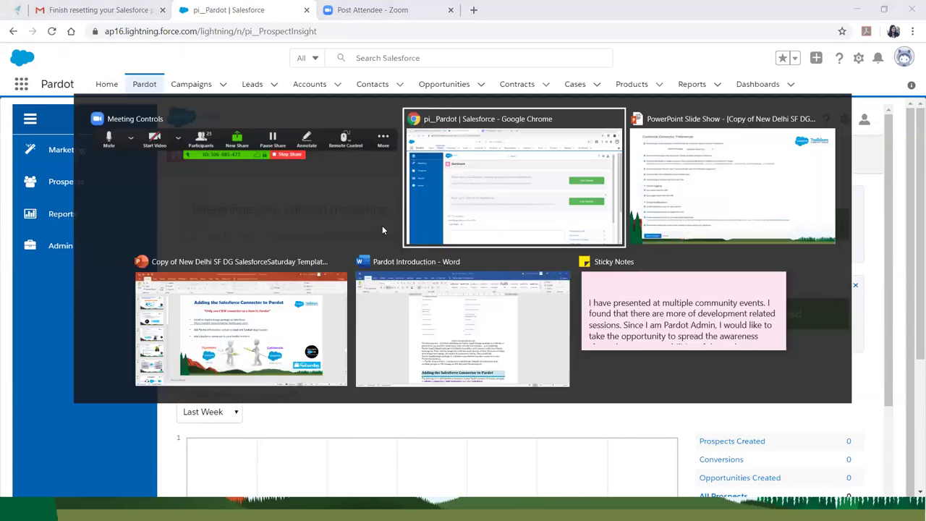
pyautogui.click(240, 343)
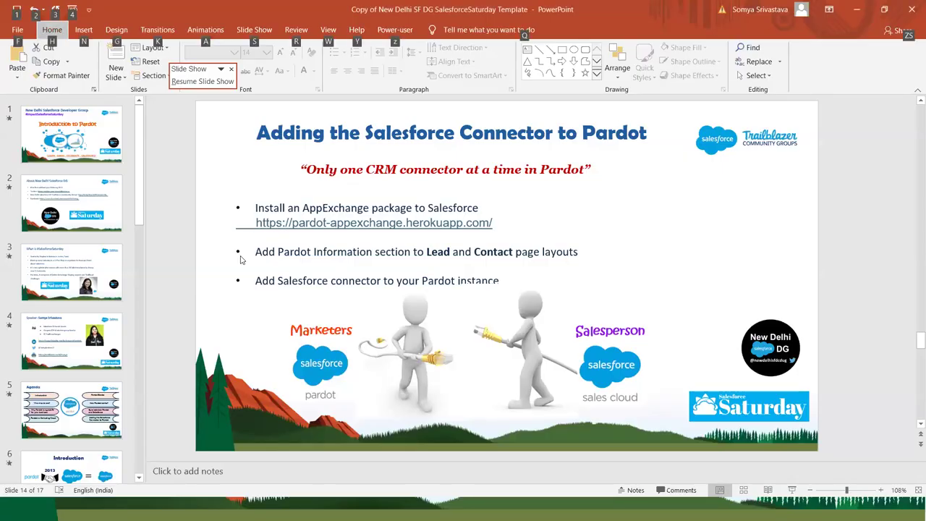
pyautogui.scroll(-5, 215, 276)
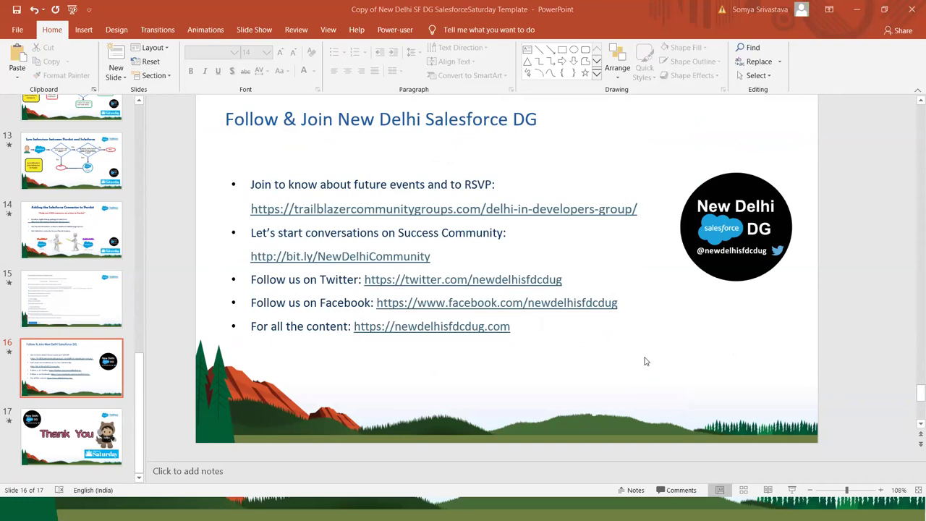
pyautogui.click(14, 361)
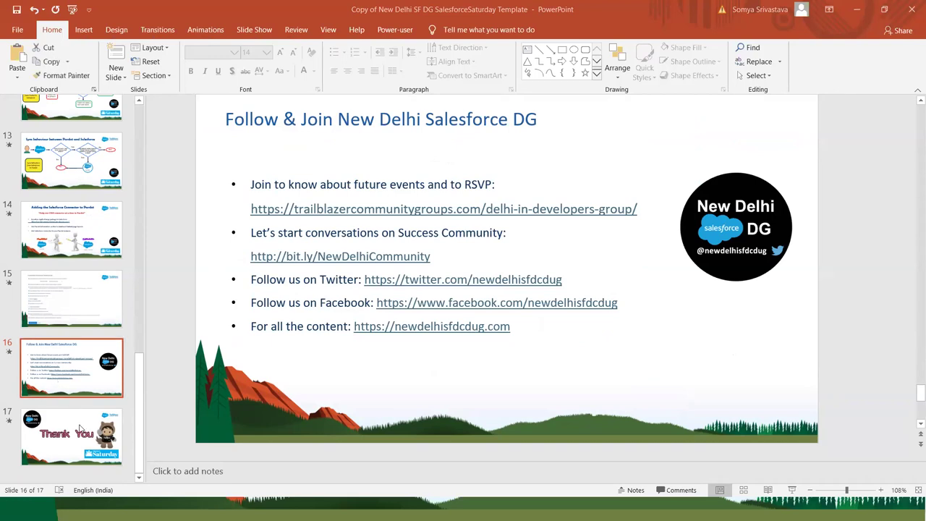